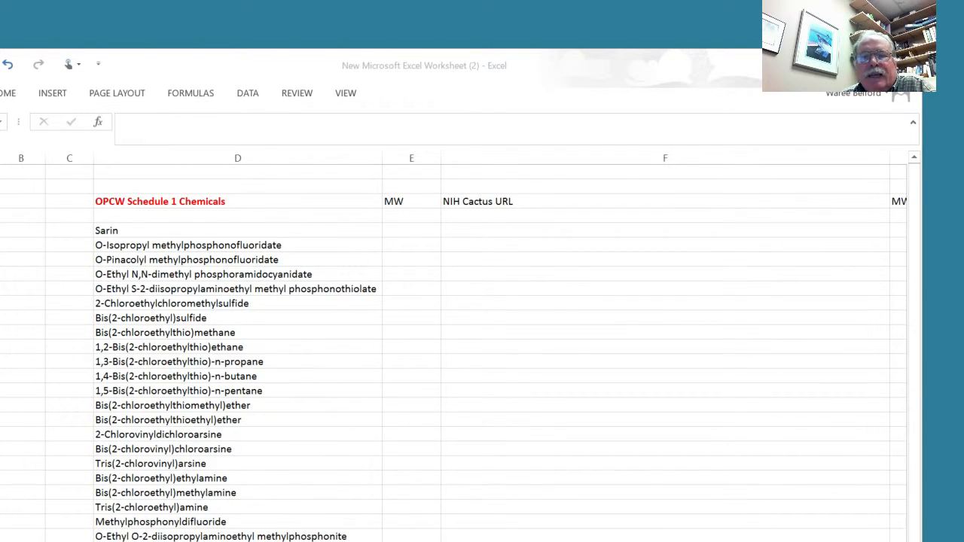
- Switch to the browser and open the Chemical Identifier Resolver through the NCI/CADD Group site in the nih cactus search results
left_click_drag(0, 365, 505, 40)
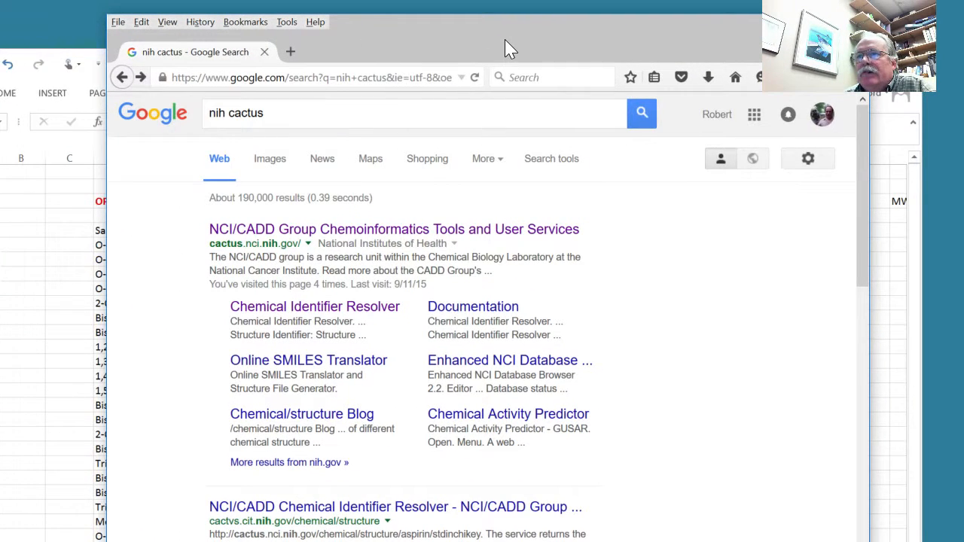
left_click(284, 231)
scroll(248, 361, "down", 4)
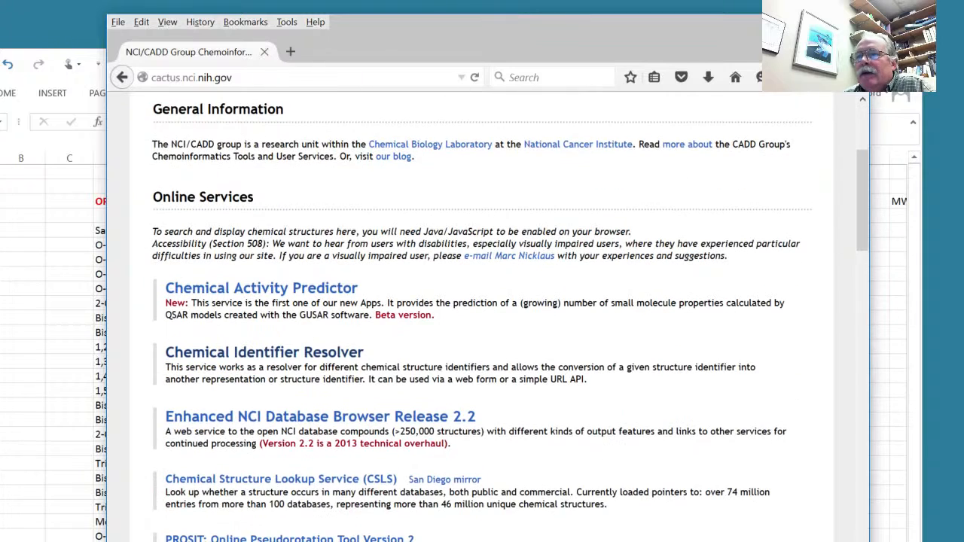
left_click(249, 354)
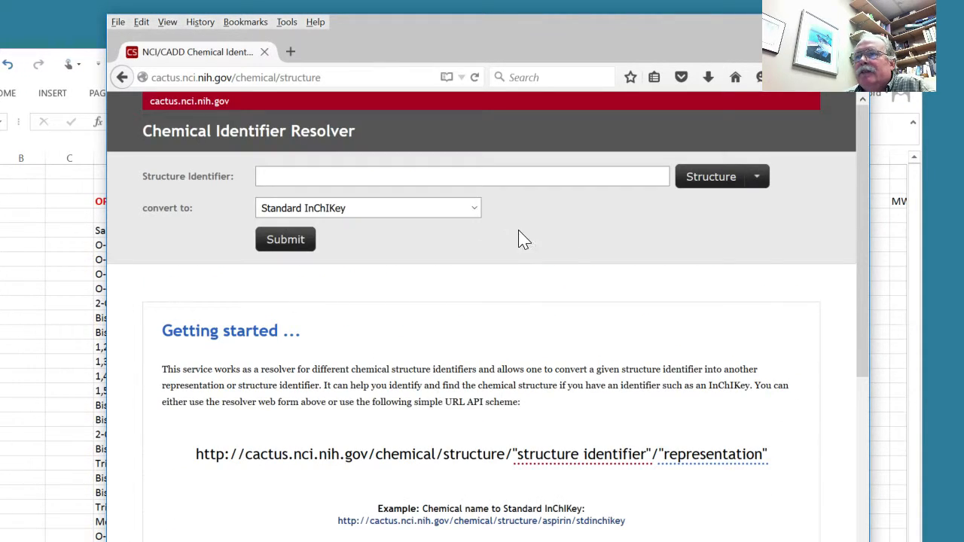
- Look through the resolver's available conversion types, then open the example URL converting aspirin to Standard InChIKey
left_click(475, 211)
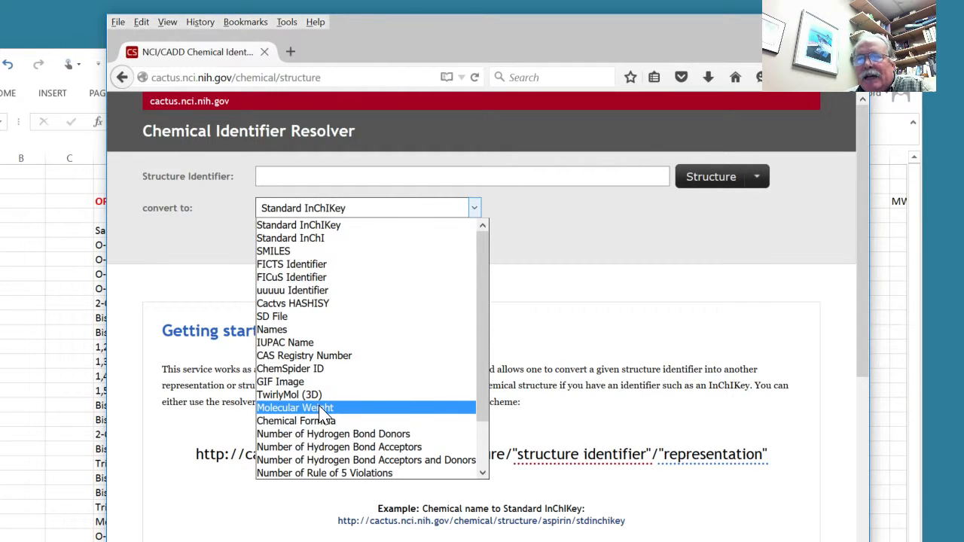
left_click(631, 265)
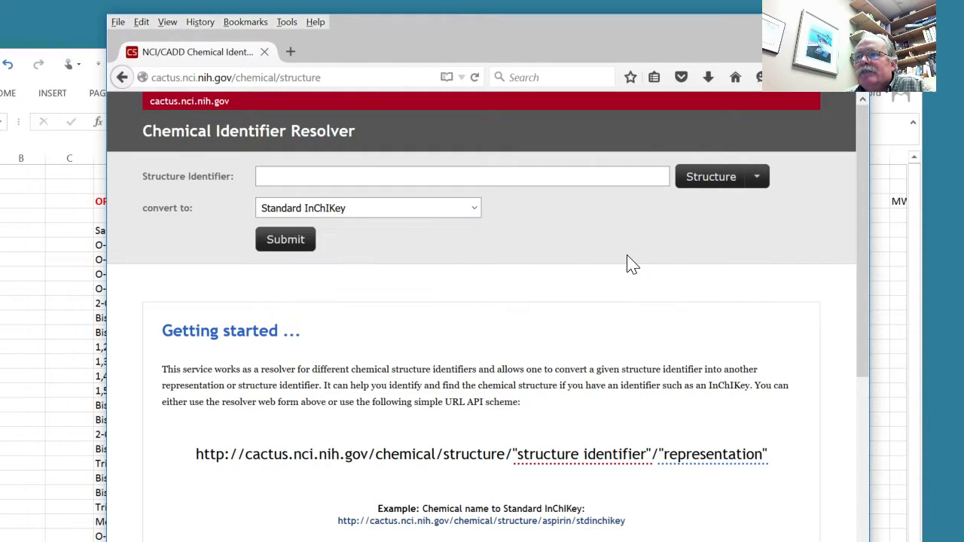
left_click(433, 522)
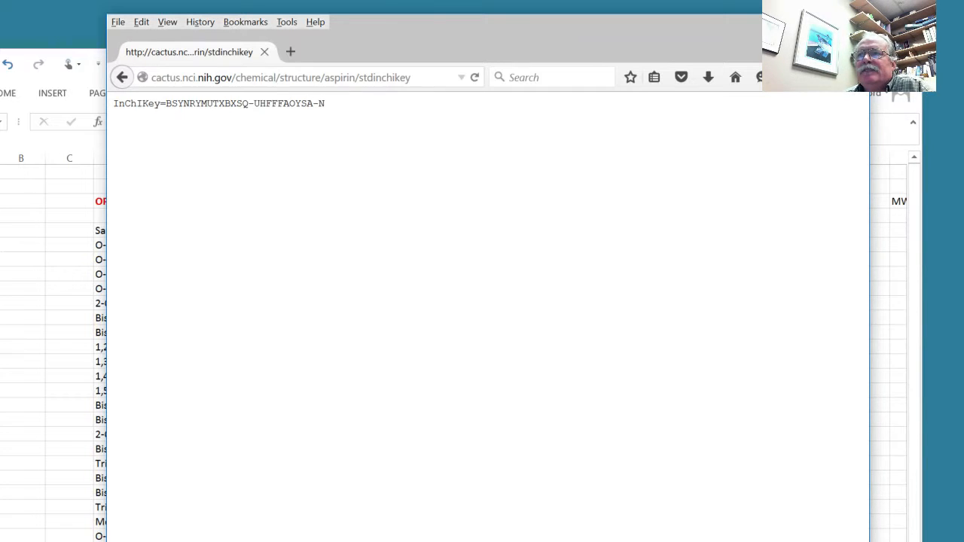
- Change the end of the example address to sarin/mw and load the molecular weight request
left_click(326, 78)
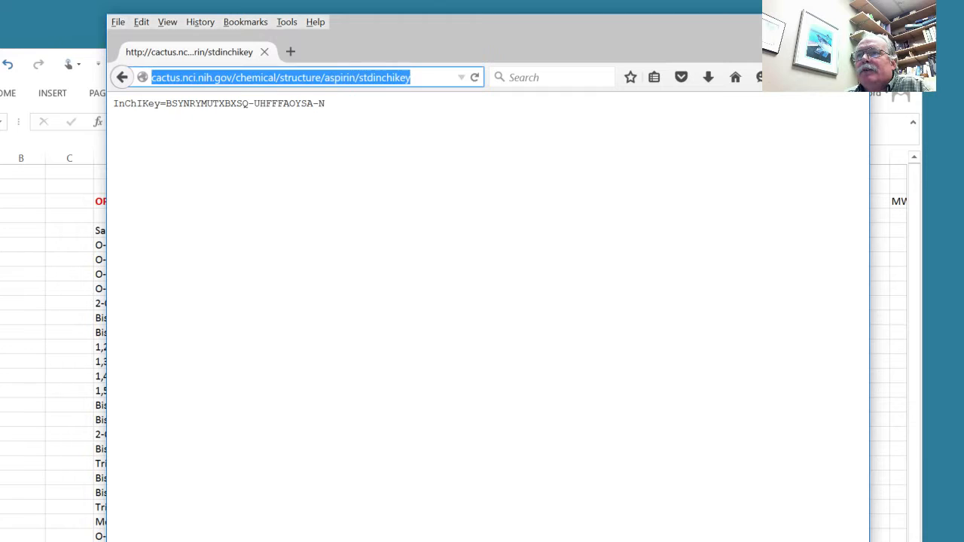
left_click(326, 78)
left_click_drag(322, 78, 464, 101)
type("/sarin")
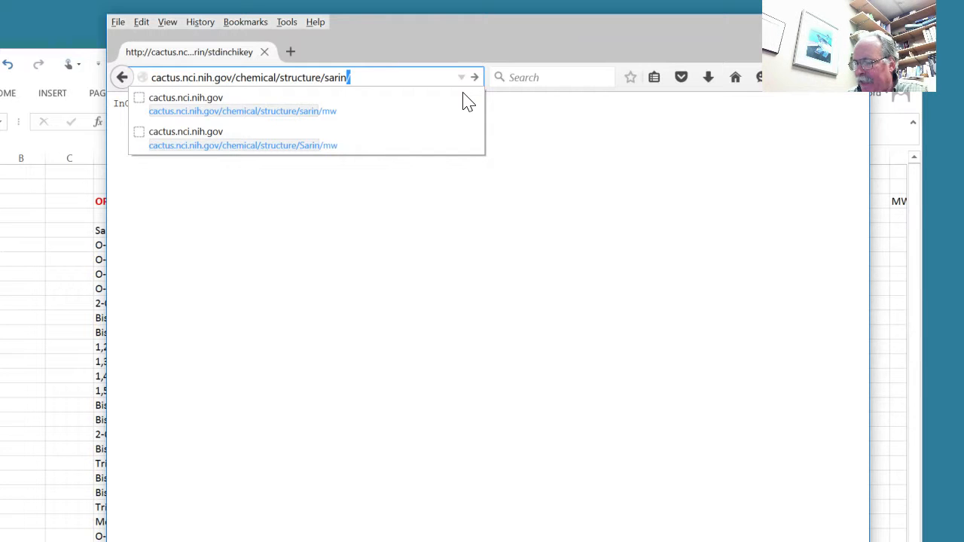
key("Right")
type("m")
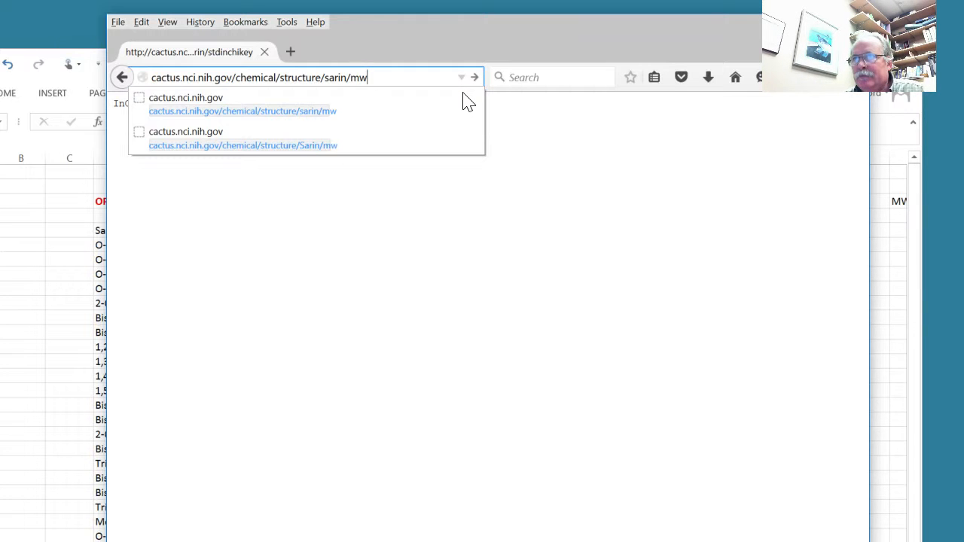
key("Return")
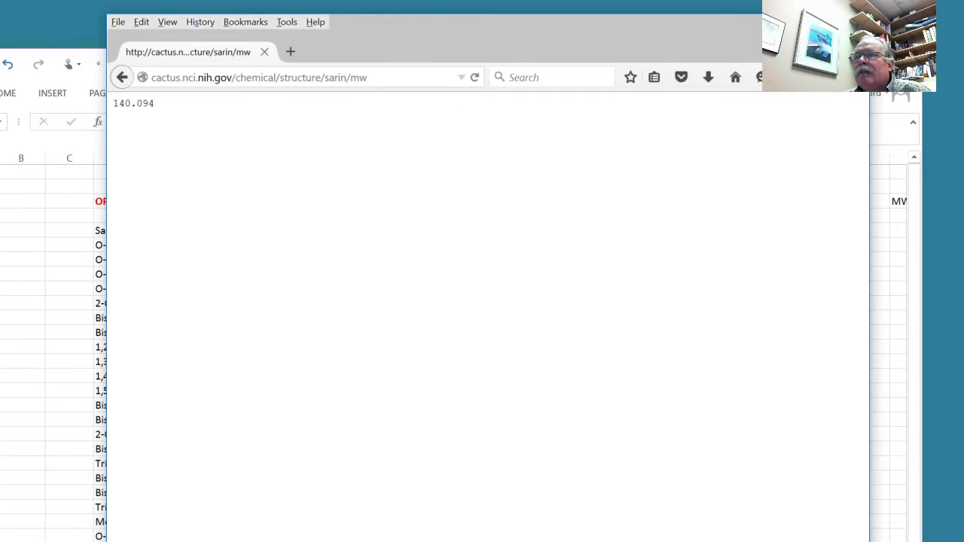
- Copy the sarin/mw address and paste it into the Sarin row of the NIH Cactus URL column in the Excel worksheet
left_click_drag(368, 77, 161, 77)
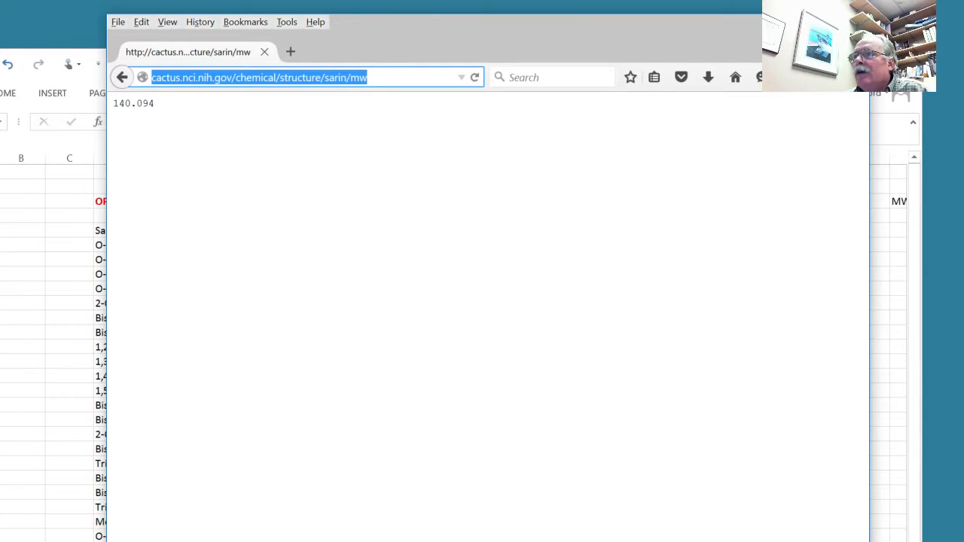
left_click(783, 22)
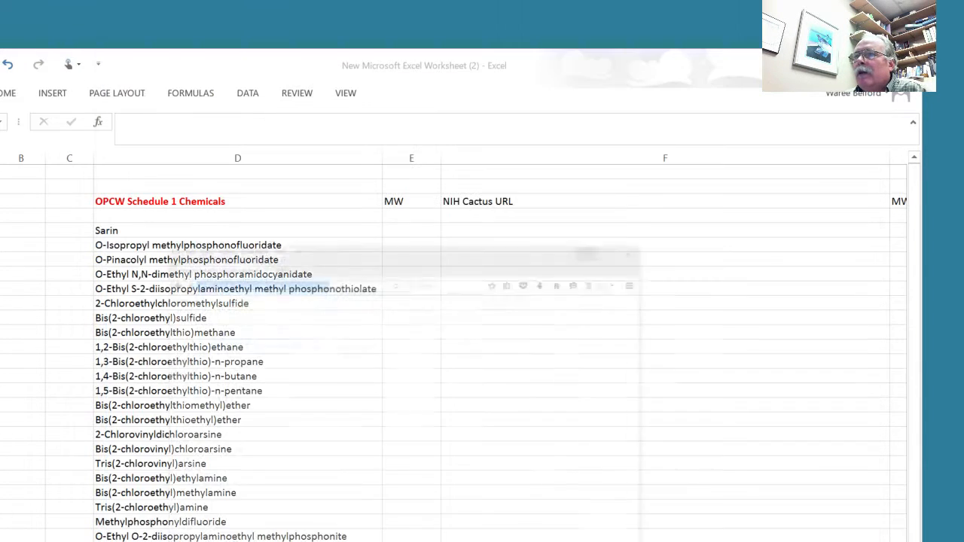
left_click(470, 230)
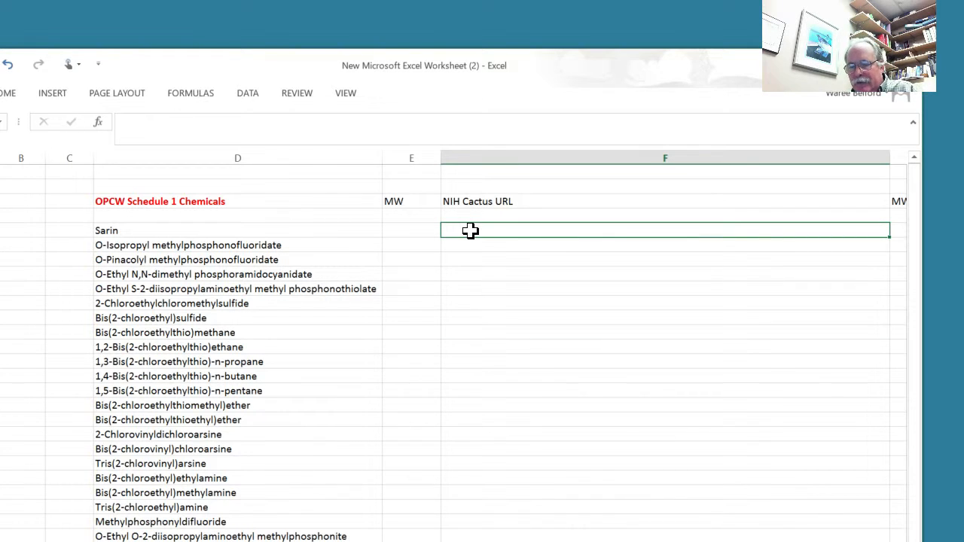
type("http://cactus.nci.nih.gov/chemical/structure/sarin/mw")
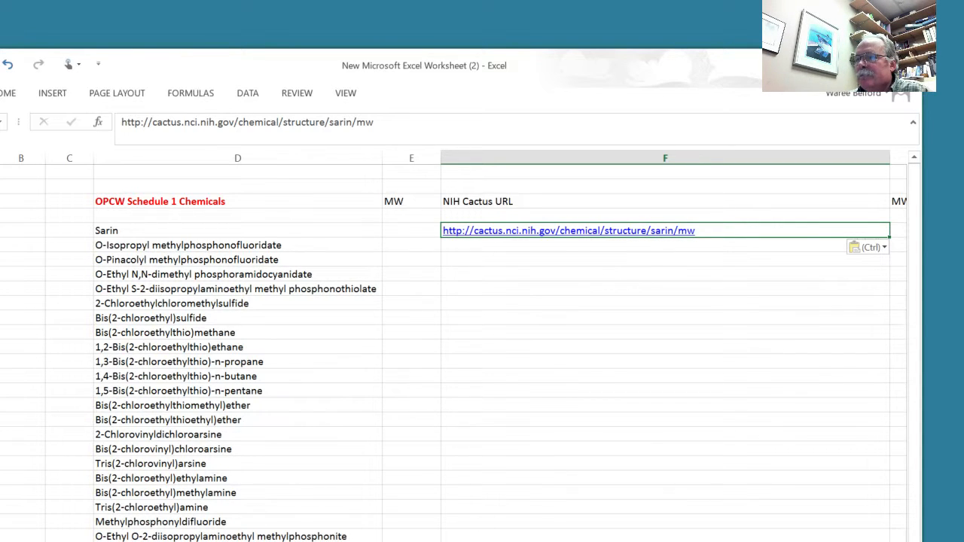
- Insert a REPLACE function in cell F6 with the copied sarin/mw URL as the old text
scroll(453, 344, "right", 3)
scroll(453, 345, "left", 1)
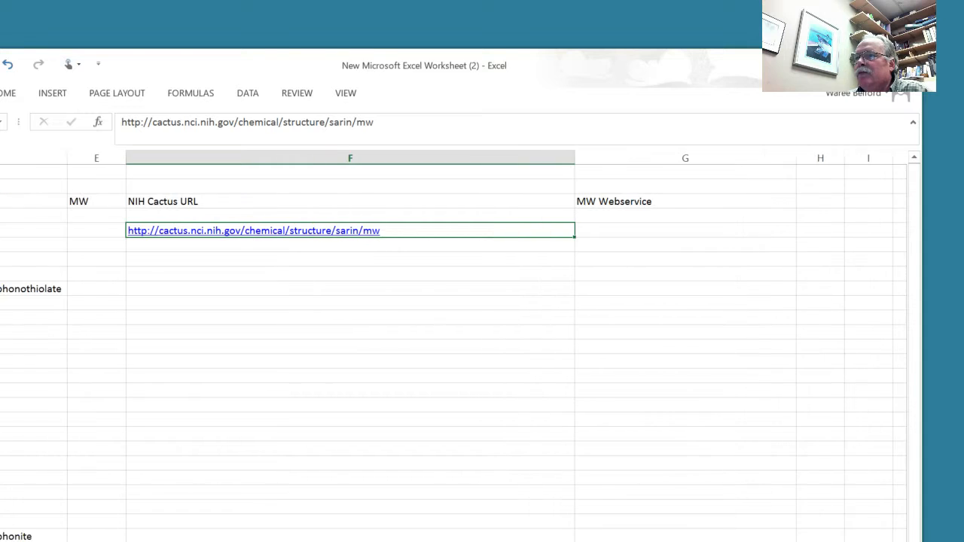
scroll(703, 146, "right", 2)
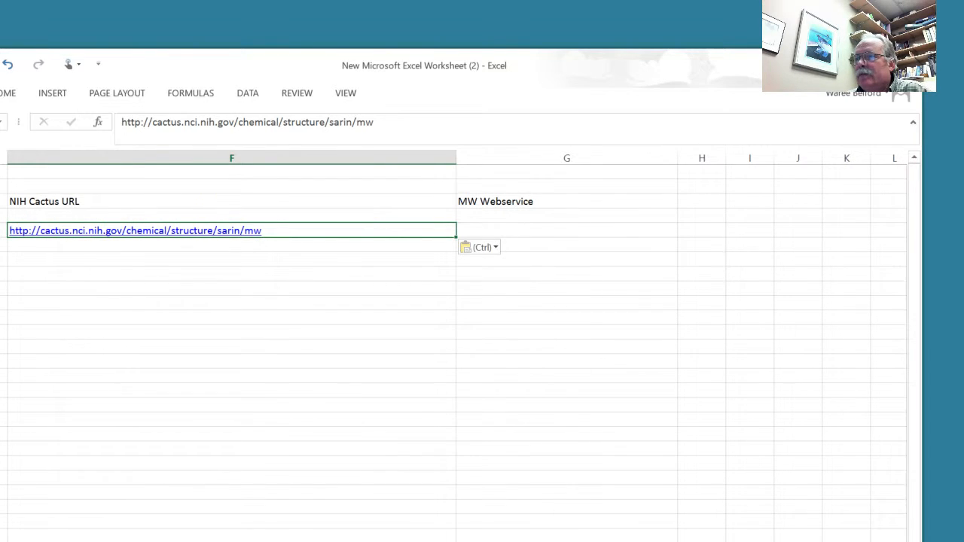
scroll(453, 345, "left", 3)
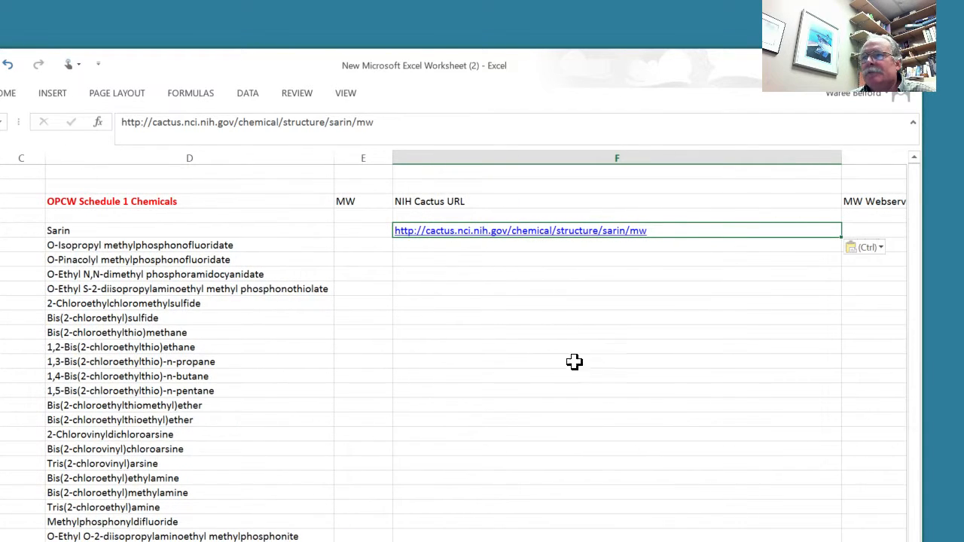
double_click(414, 247)
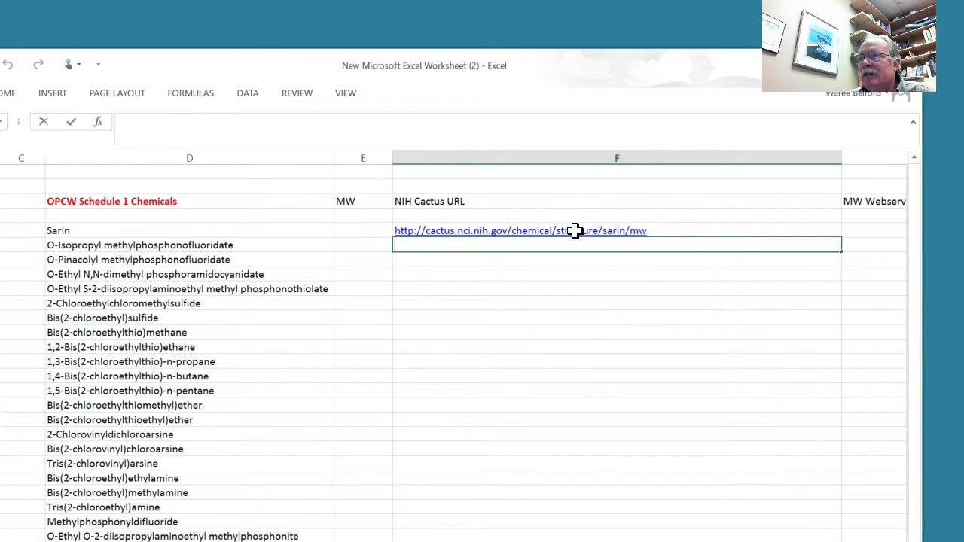
left_click(98, 123)
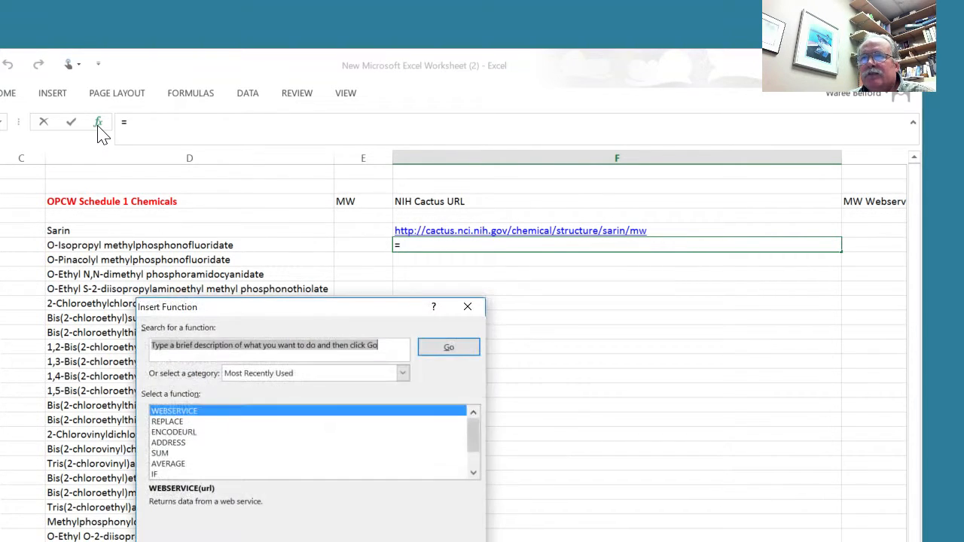
left_click(181, 422)
key("Return")
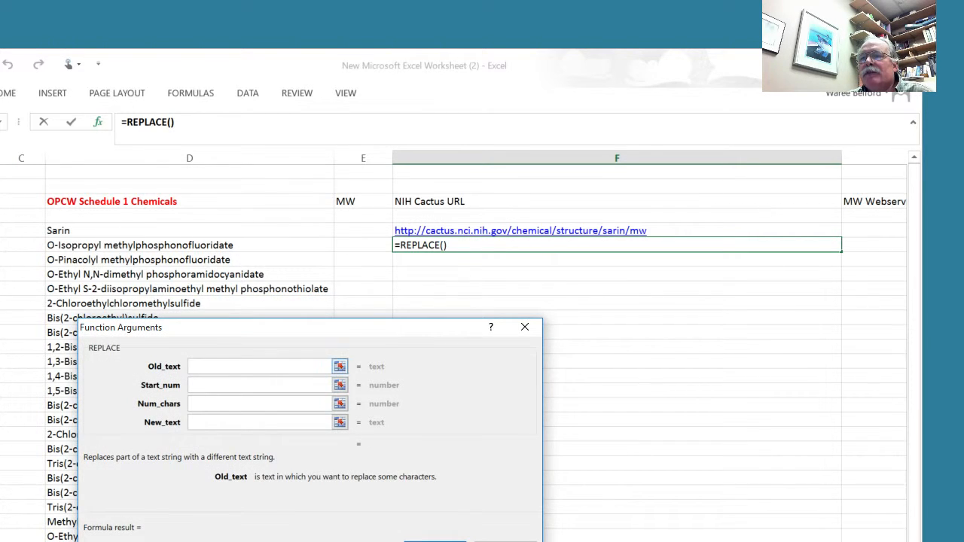
type("http://cactus.nci.nih.gov/chemical/structure/sarin/mw")
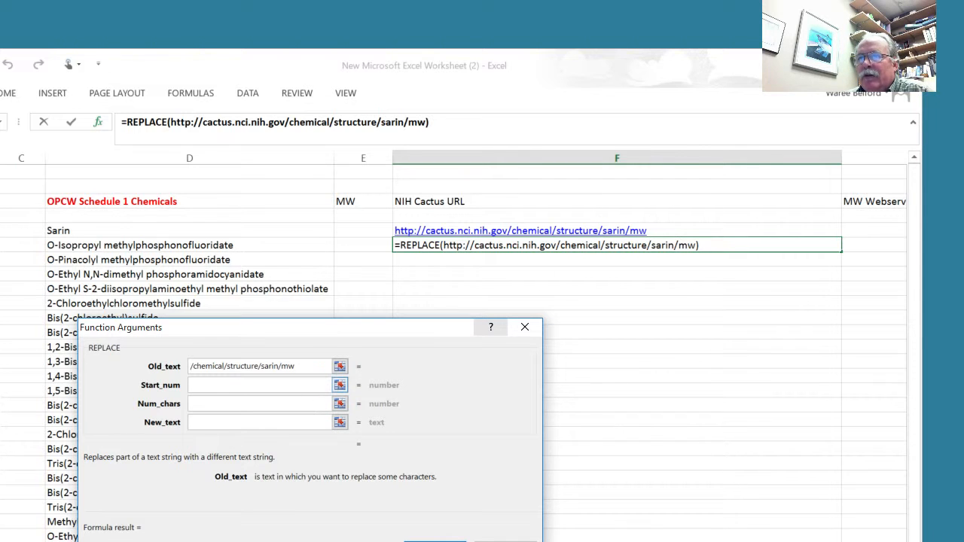
- Set the REPLACE function's start number to 46 and its number of characters to 5
left_click(250, 386)
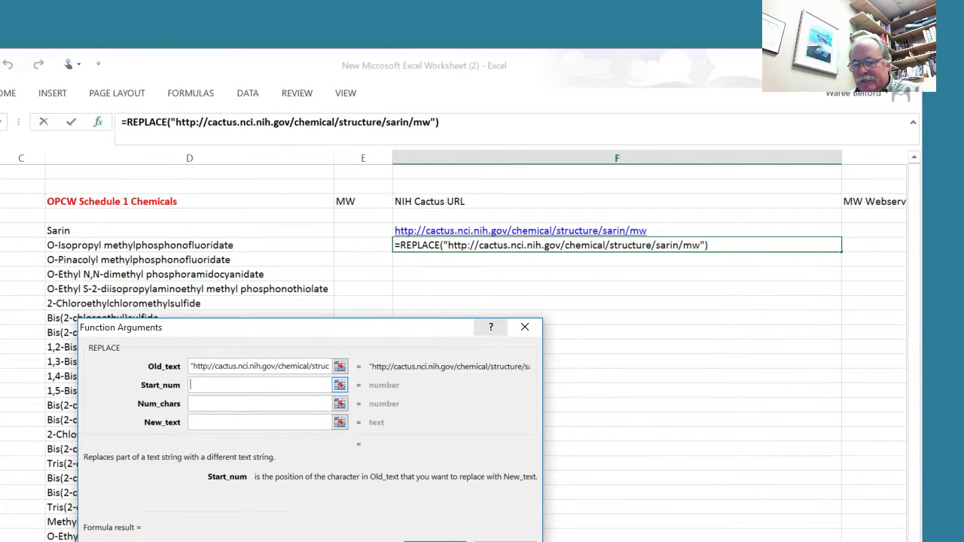
type("46")
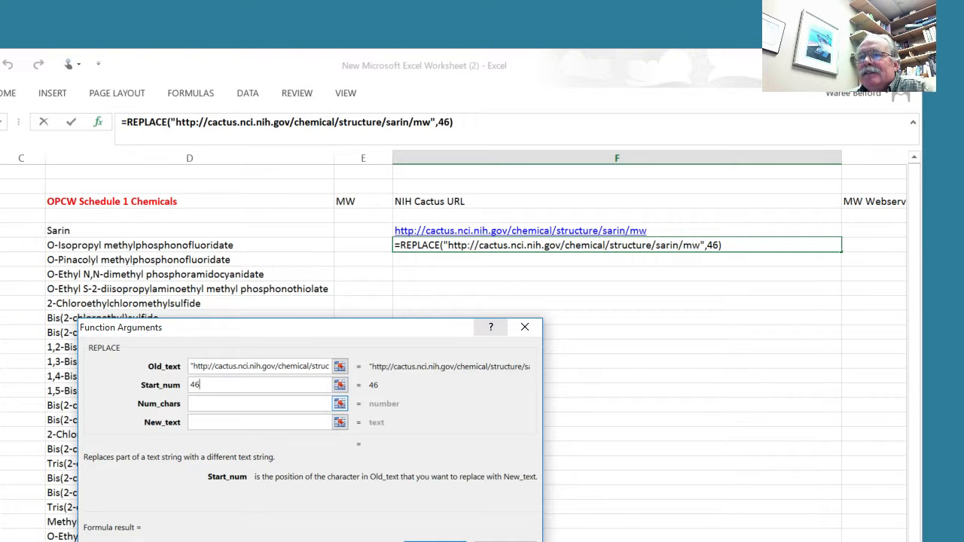
key("Tab")
type("5")
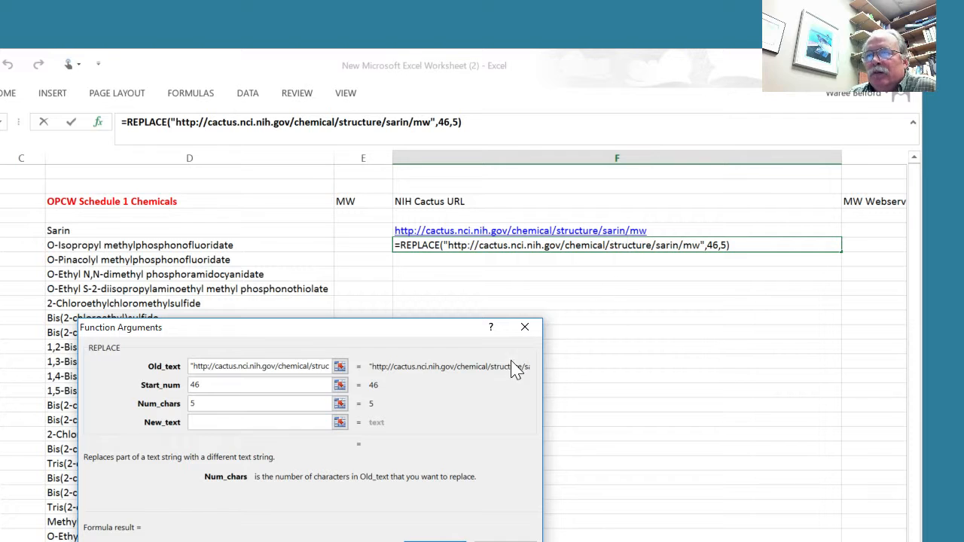
- Use cell D6 as the new text, confirm the REPLACE formula, and fill it down column F for the remaining chemicals
left_click(339, 423)
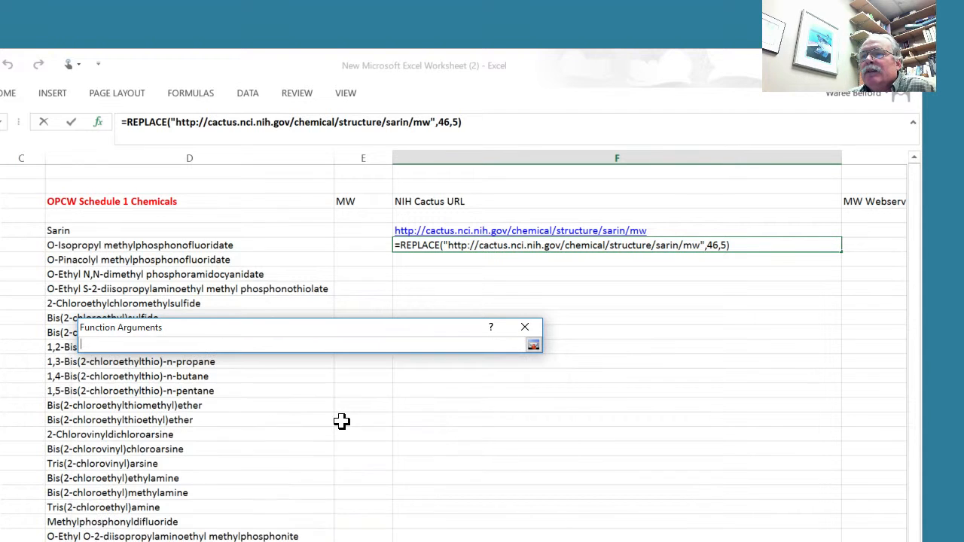
left_click(111, 246)
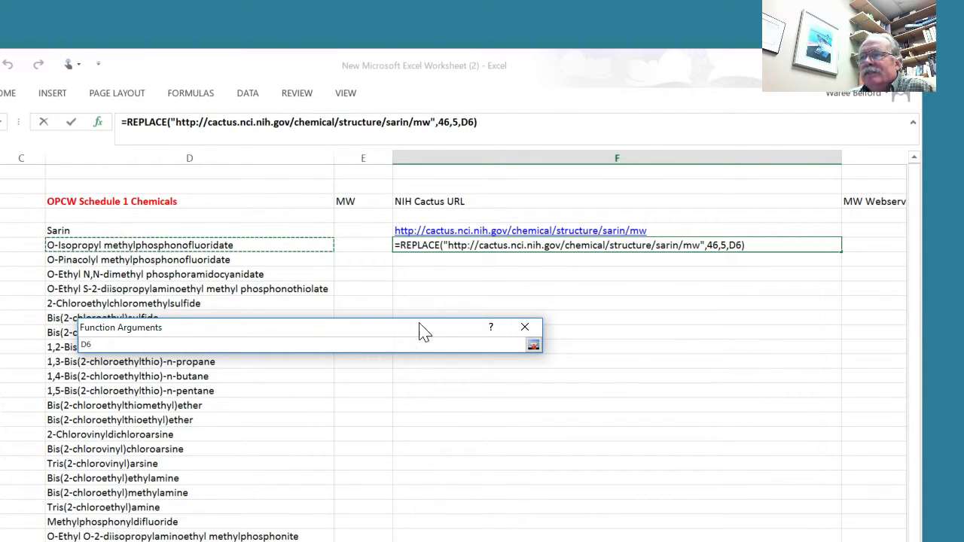
left_click(534, 347)
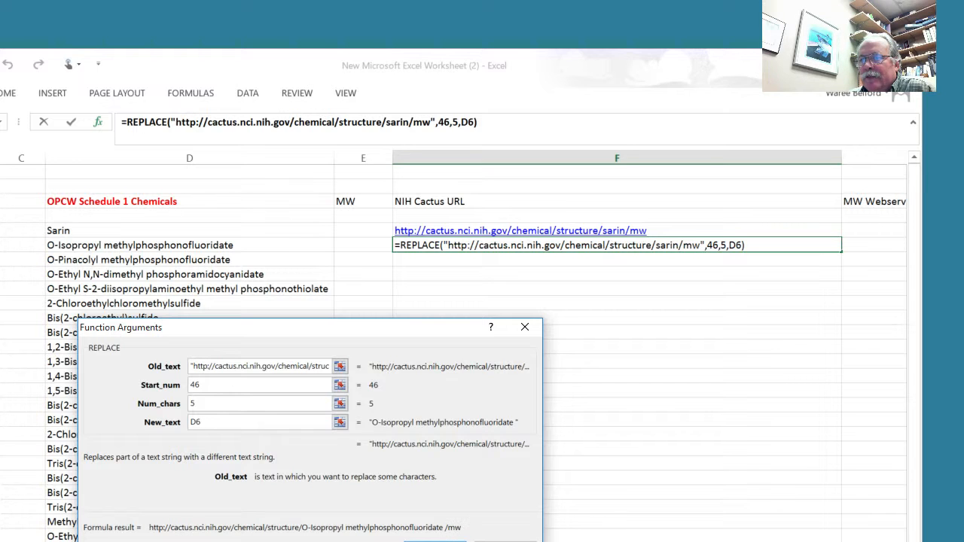
key("Return")
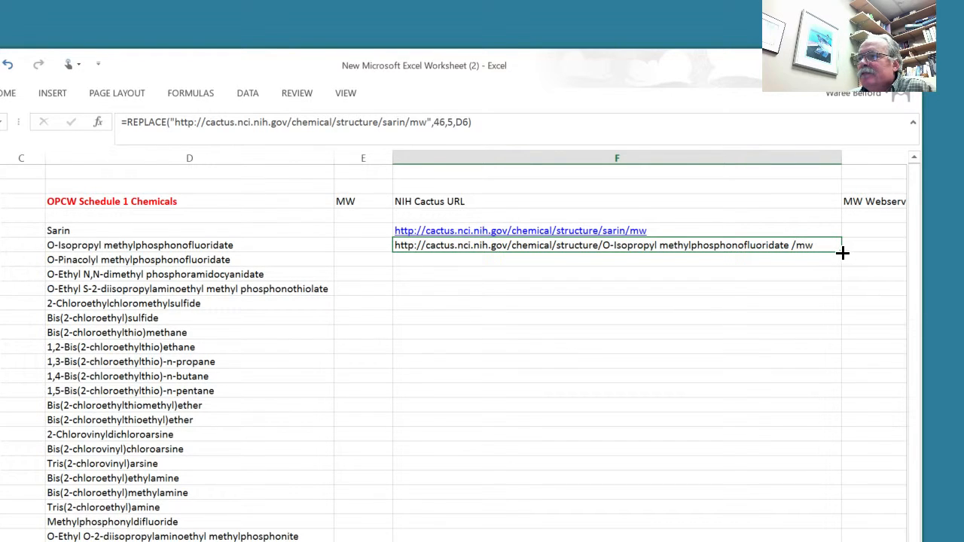
left_click_drag(842, 253, 796, 540)
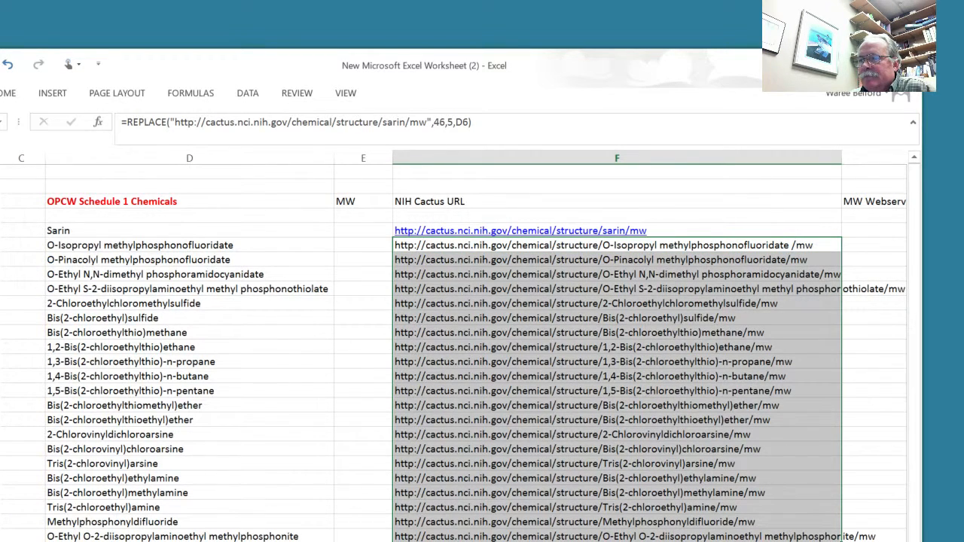
- Insert a WEBSERVICE function in the Sarin row of the MW Webservice column
scroll(459, 346, "right", 3)
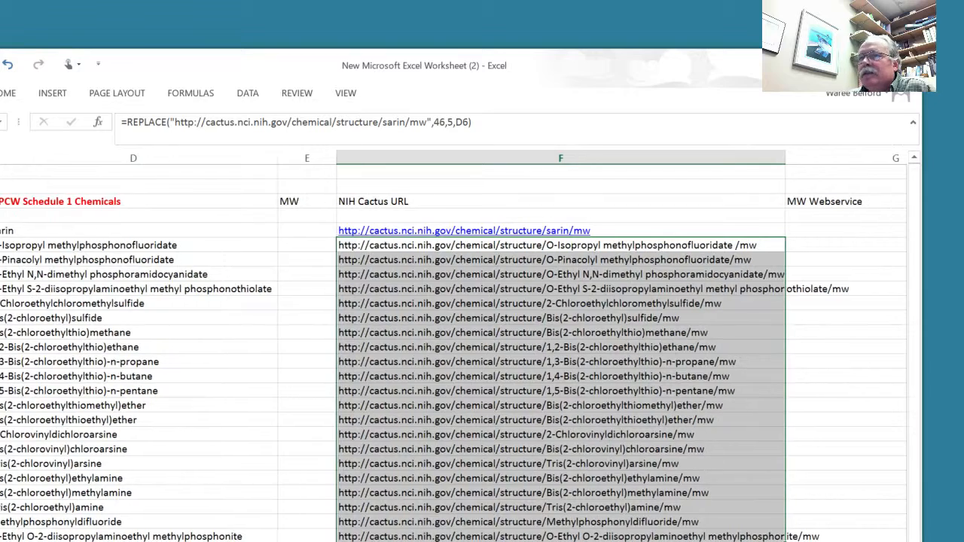
scroll(459, 346, "right", 3)
scroll(471, 327, "left", 4)
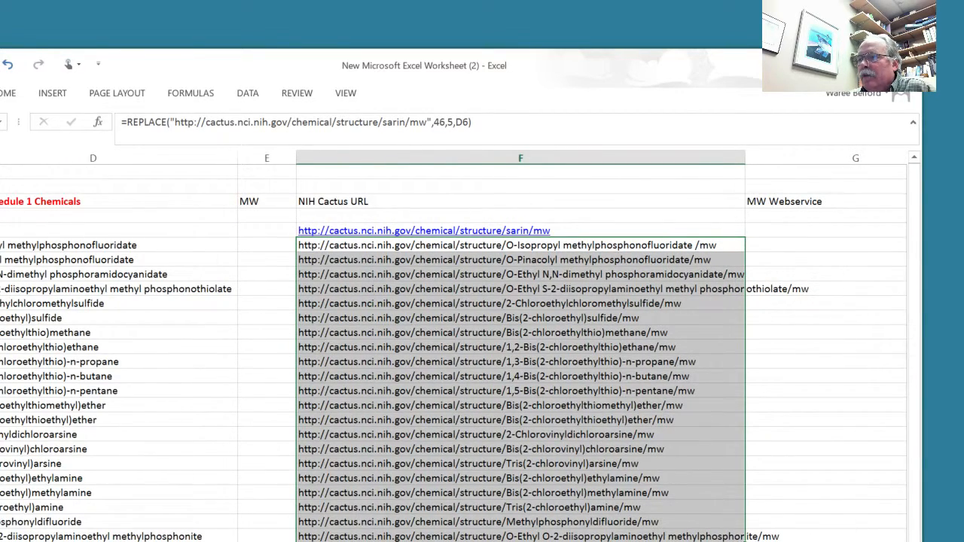
scroll(497, 223, "right", 3)
scroll(497, 222, "left", 3)
scroll(497, 222, "right", 7)
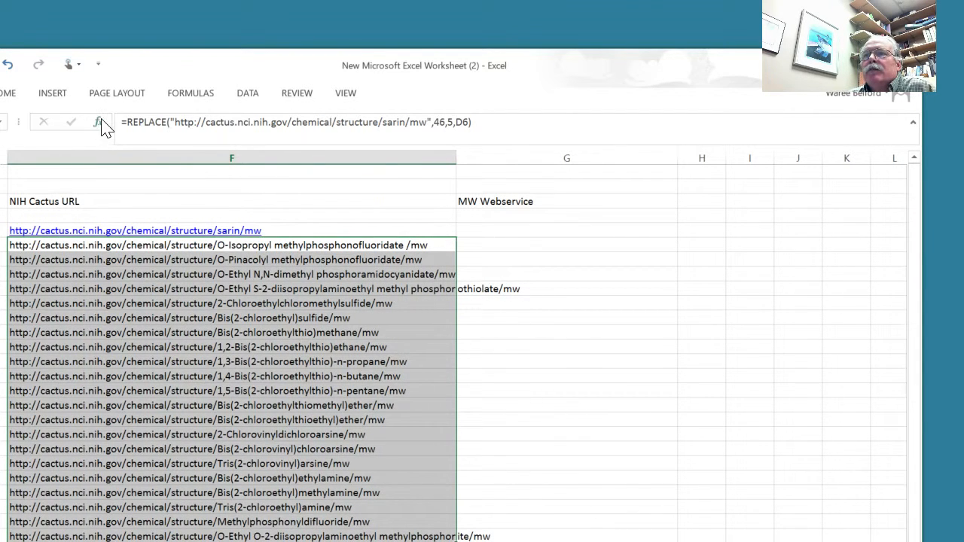
left_click(479, 232)
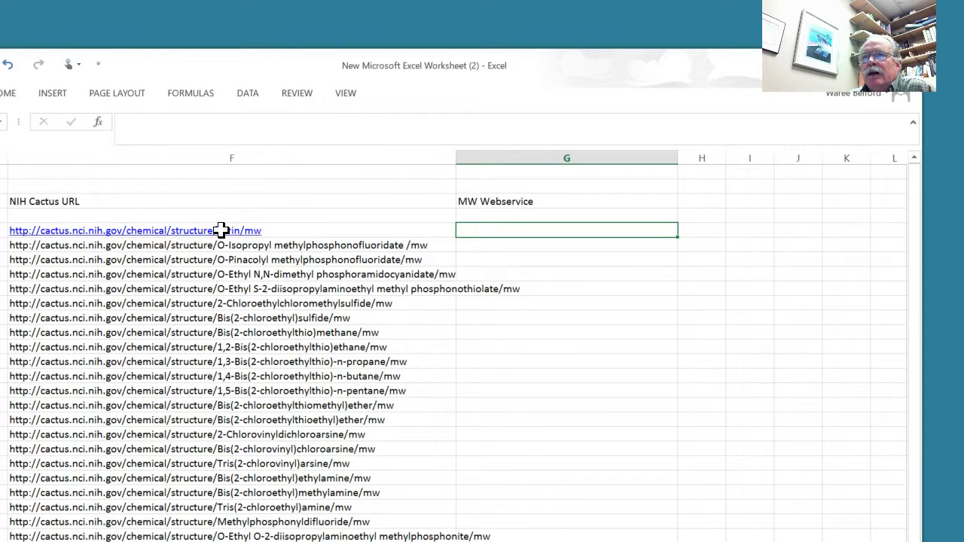
left_click(100, 126)
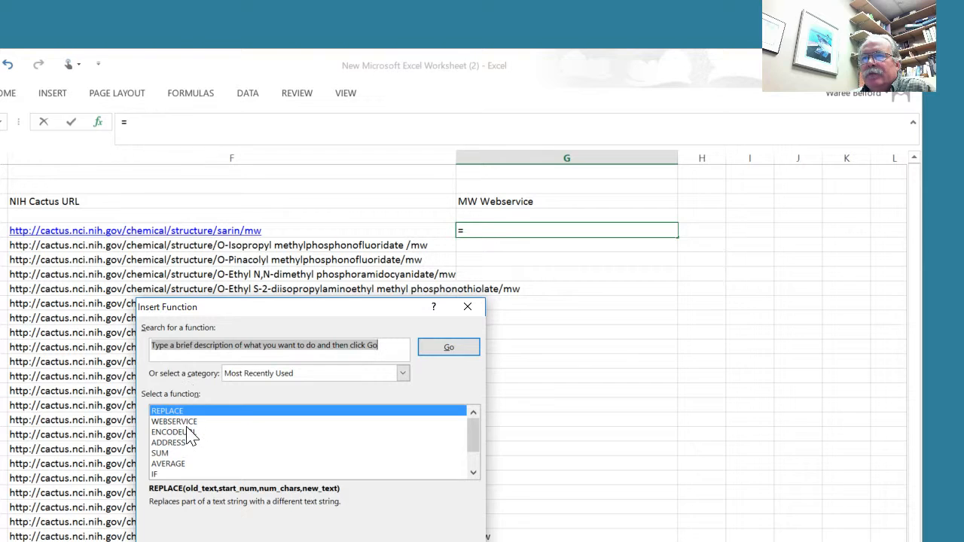
left_click(188, 423)
key("Return")
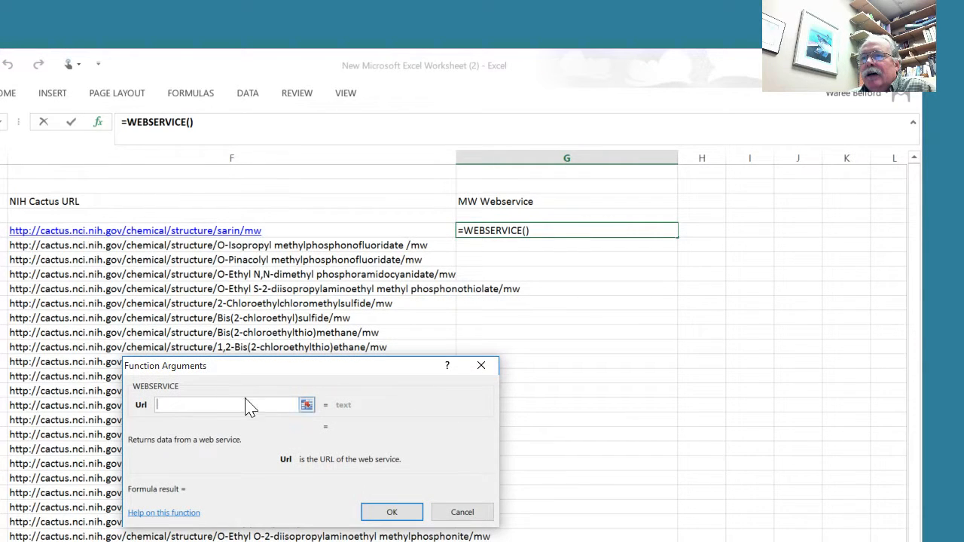
- Set the WEBSERVICE function's Url to cell F5, confirm it, and fill the formula down column G for the remaining chemicals
left_click(307, 405)
left_click(206, 230)
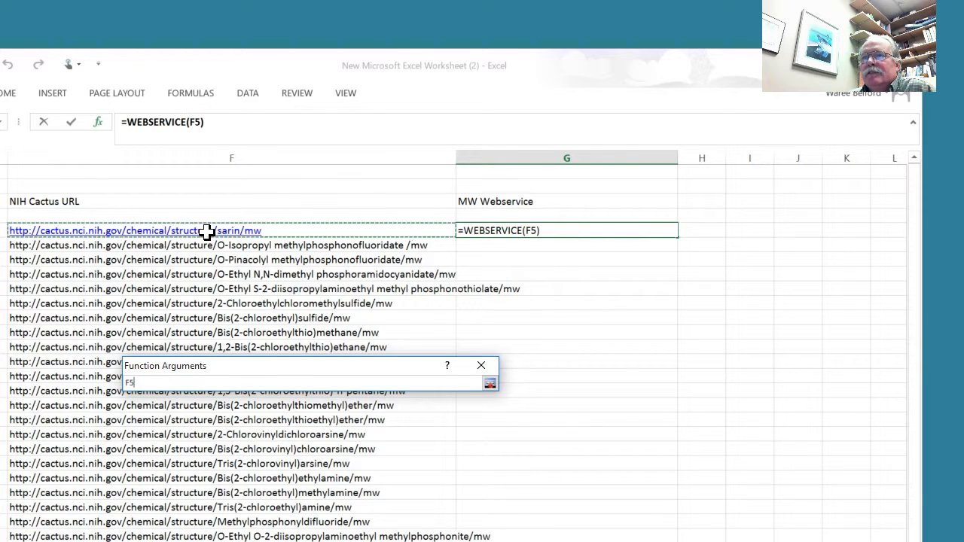
key("Return")
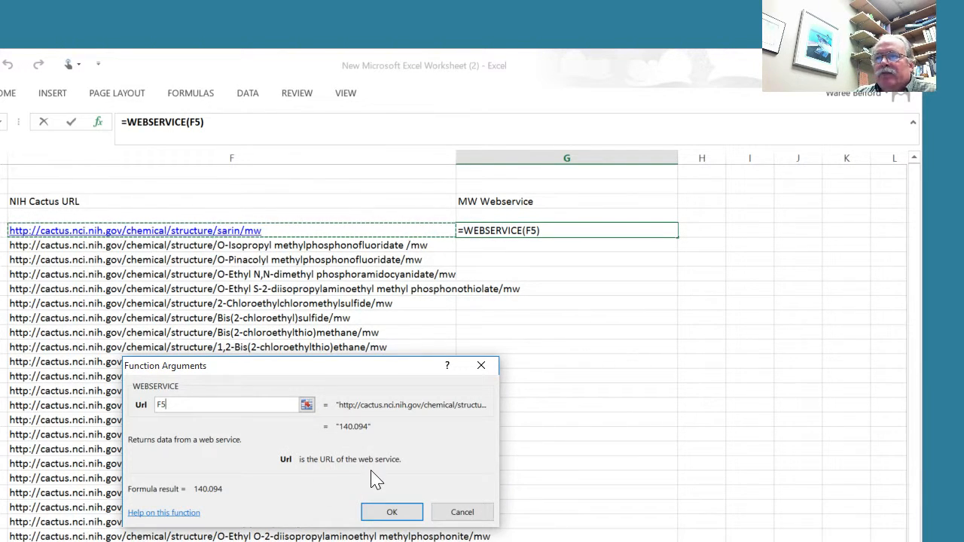
left_click(389, 512)
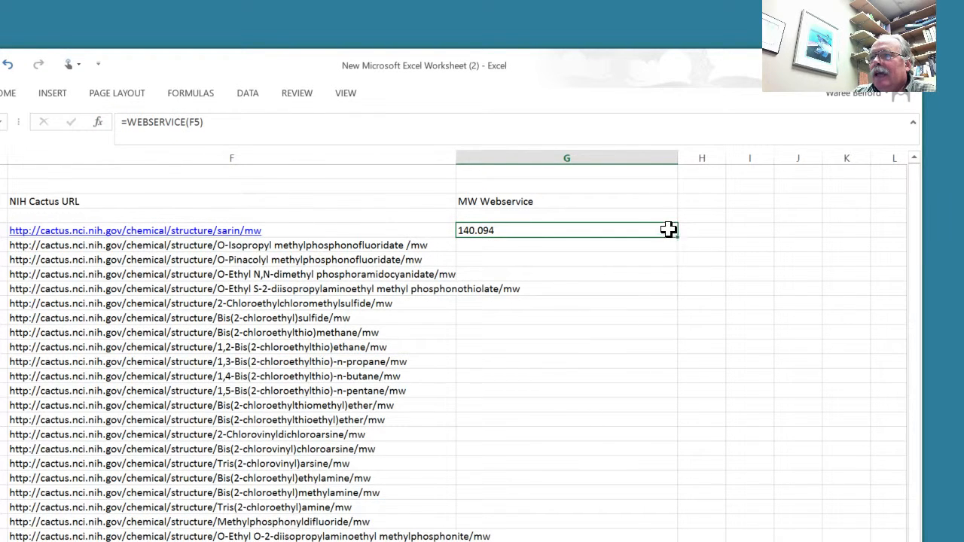
left_click_drag(677, 235, 664, 529)
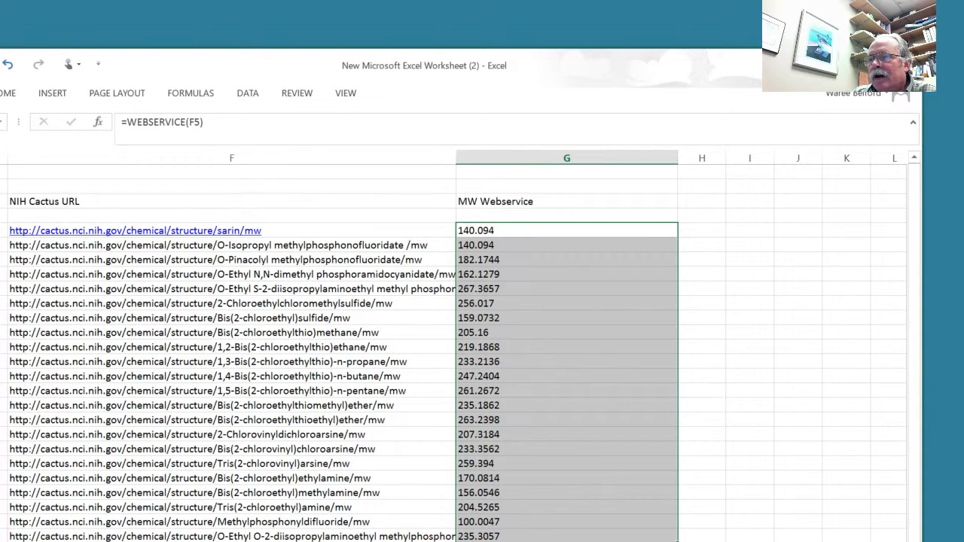
- Copy the molecular weight results in the MW Webservice column, starting from the Sarin row
scroll(452, 346, "left", 3)
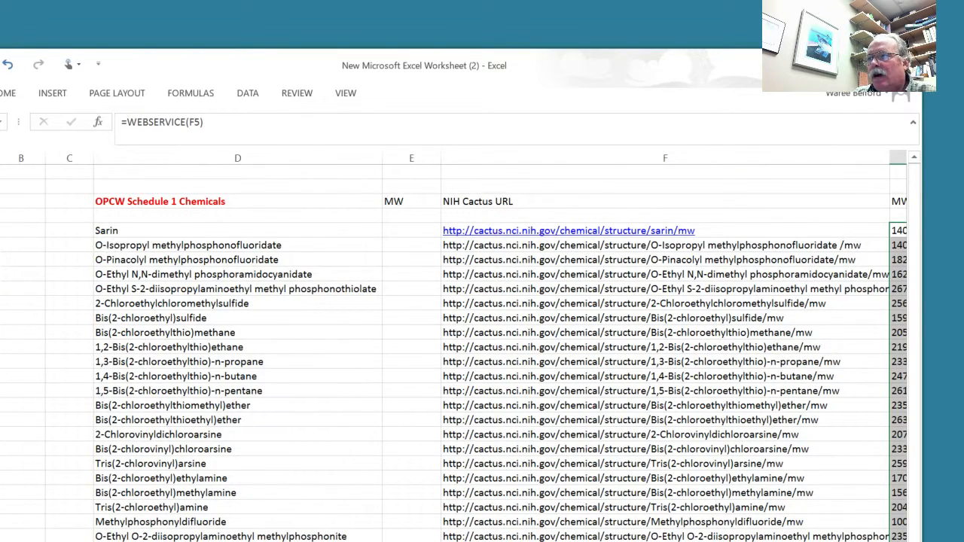
scroll(457, 346, "right", 3)
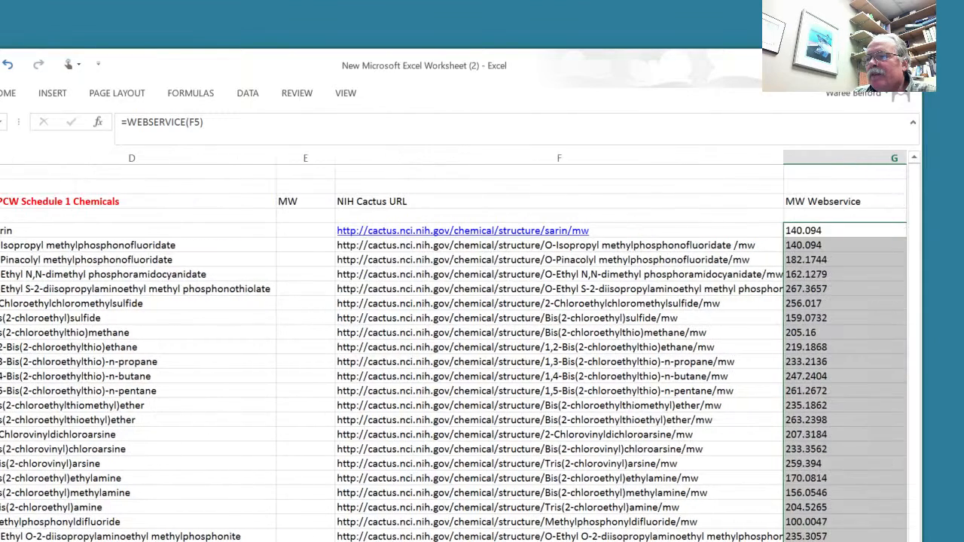
scroll(458, 345, "right", 1)
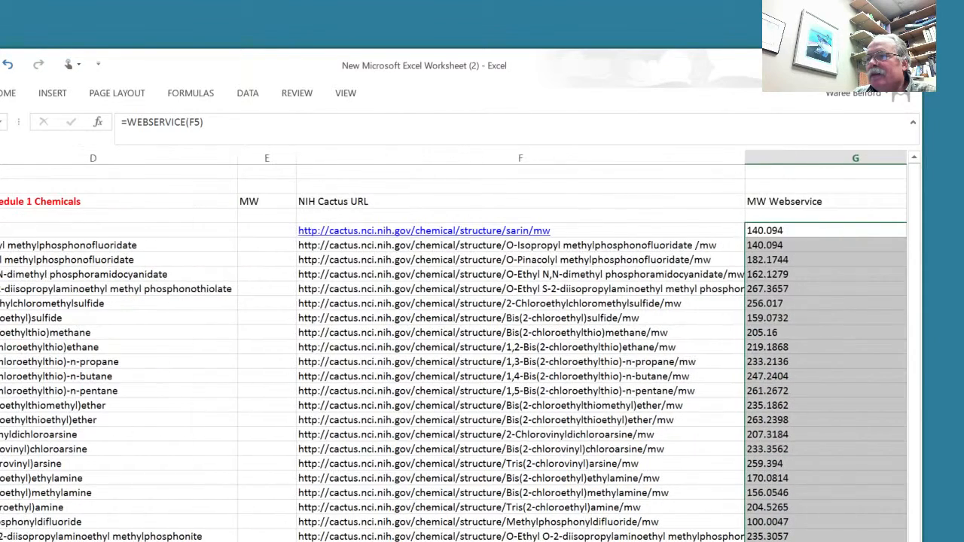
left_click(620, 182)
left_click_drag(783, 228, 827, 533)
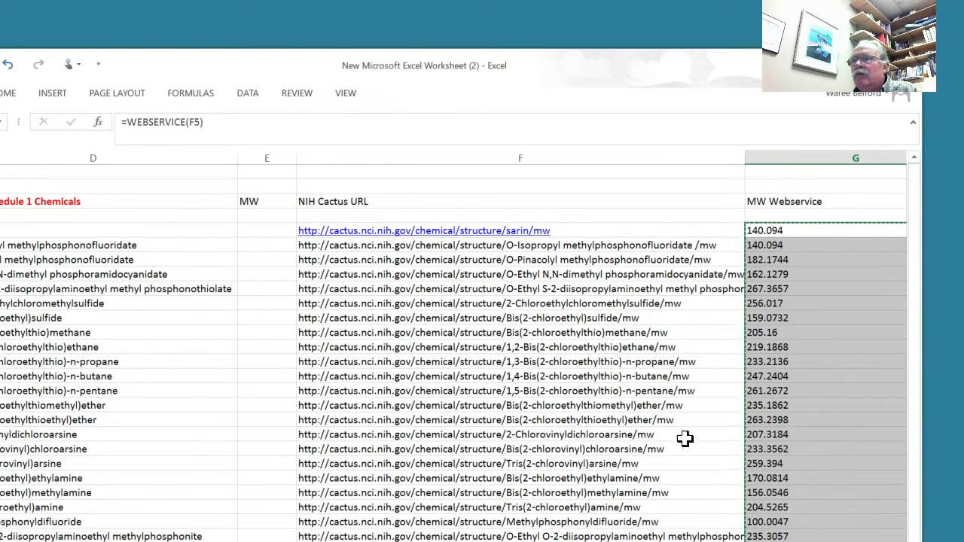
- Try a regular paste of the copied results into the MW column from cell E5, and undo it
left_click(254, 231)
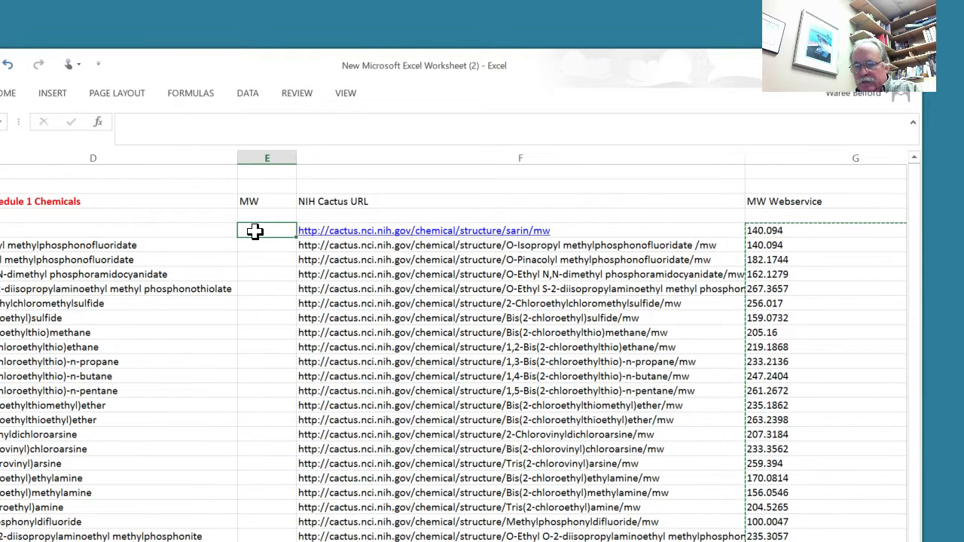
key("ctrl+v")
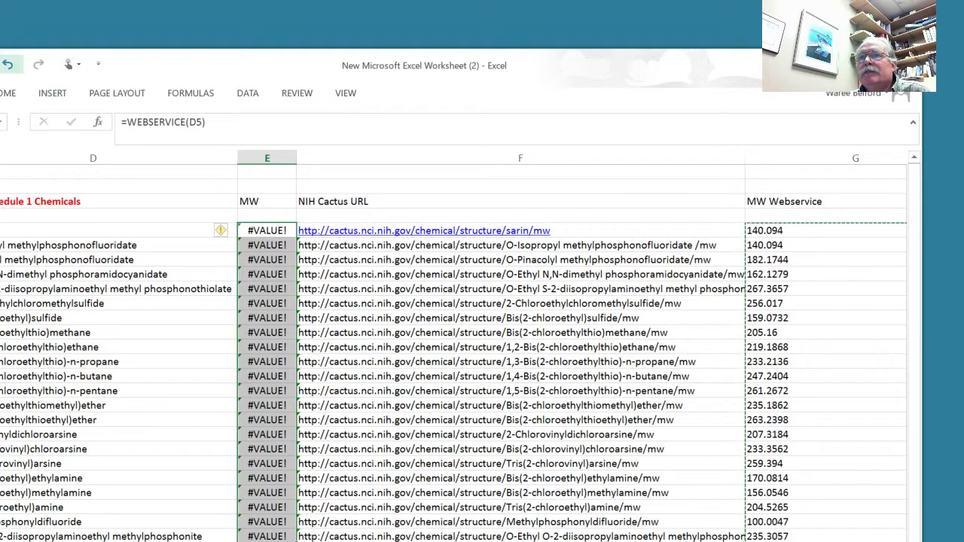
left_click(9, 66)
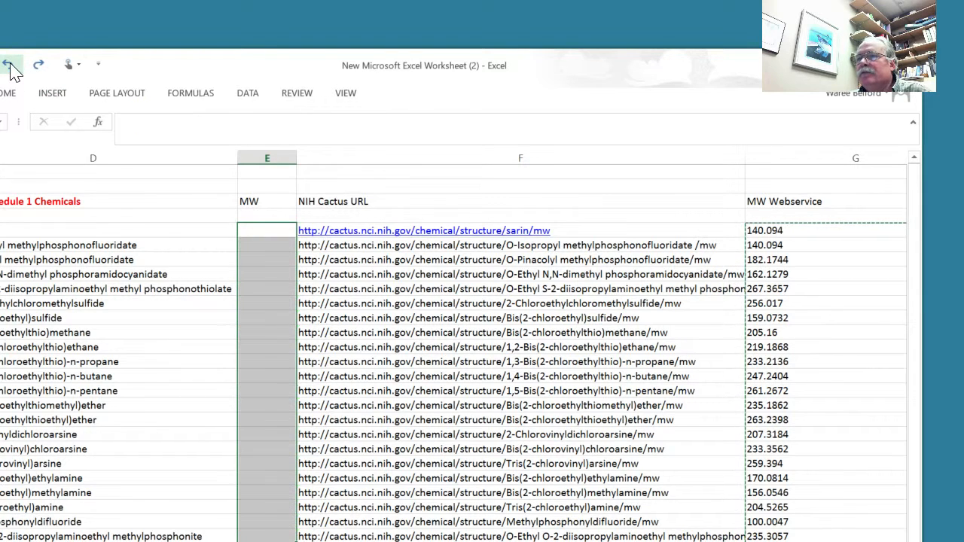
- Reselect the MW Webservice results and paste them as values only into the MW column, starting at cell E5
left_click(758, 229)
left_click(735, 216)
left_click(758, 231)
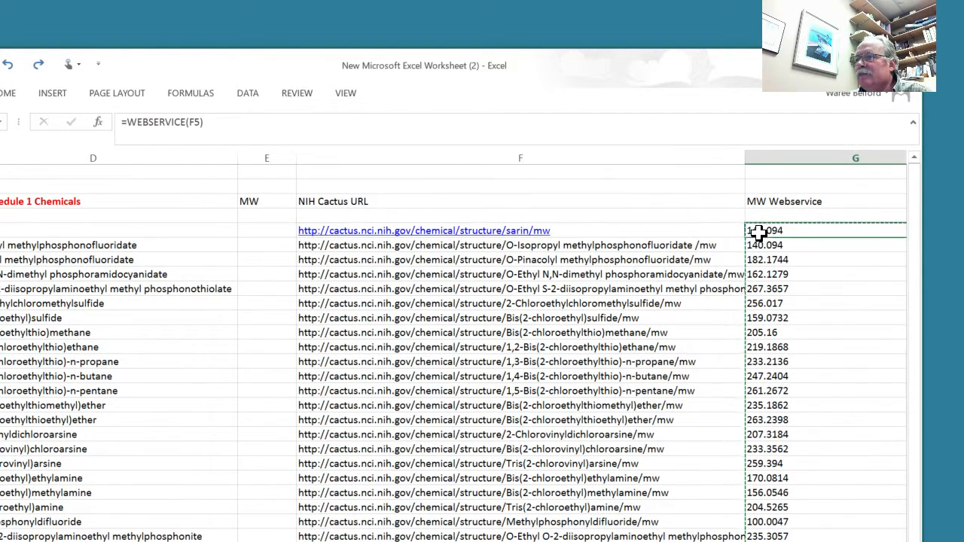
left_click_drag(755, 245, 805, 534)
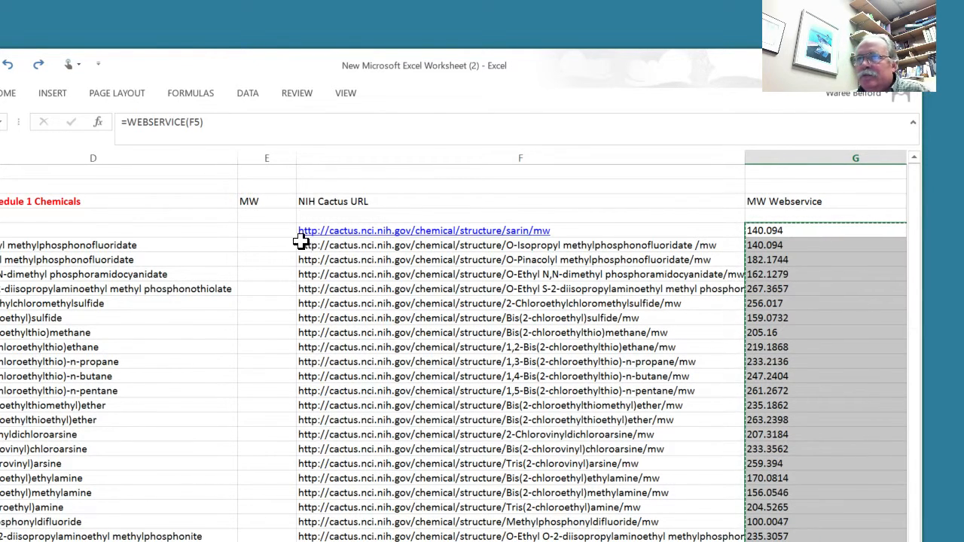
left_click(253, 234)
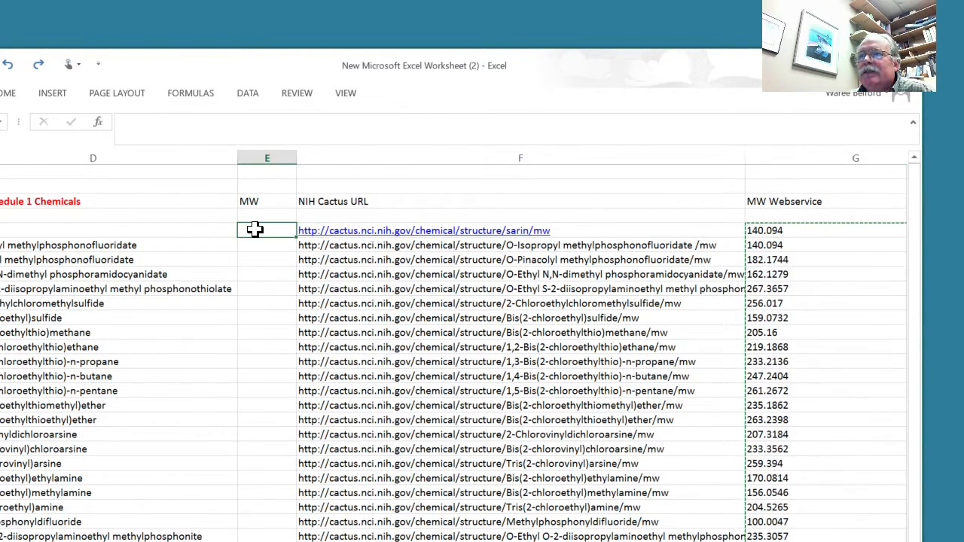
right_click(256, 233)
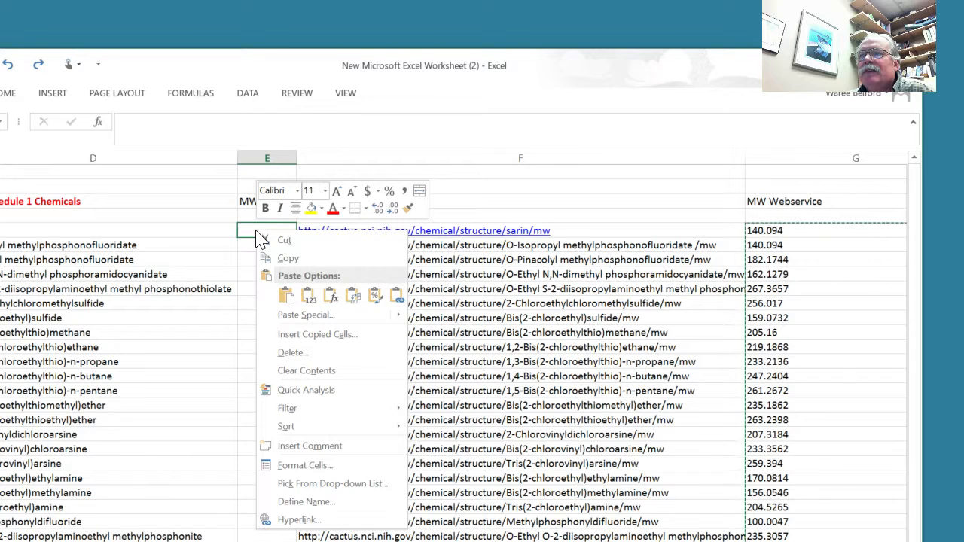
left_click(310, 296)
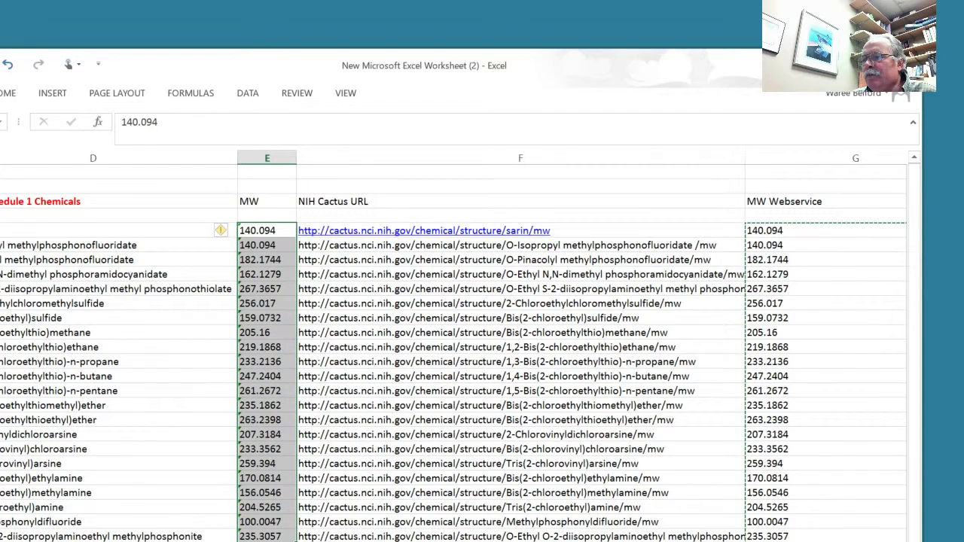
- Try replacing the chemical name in cell D6 with acetic acid to test the linked formulas, and undo the entry
scroll(452, 347, "left", 2)
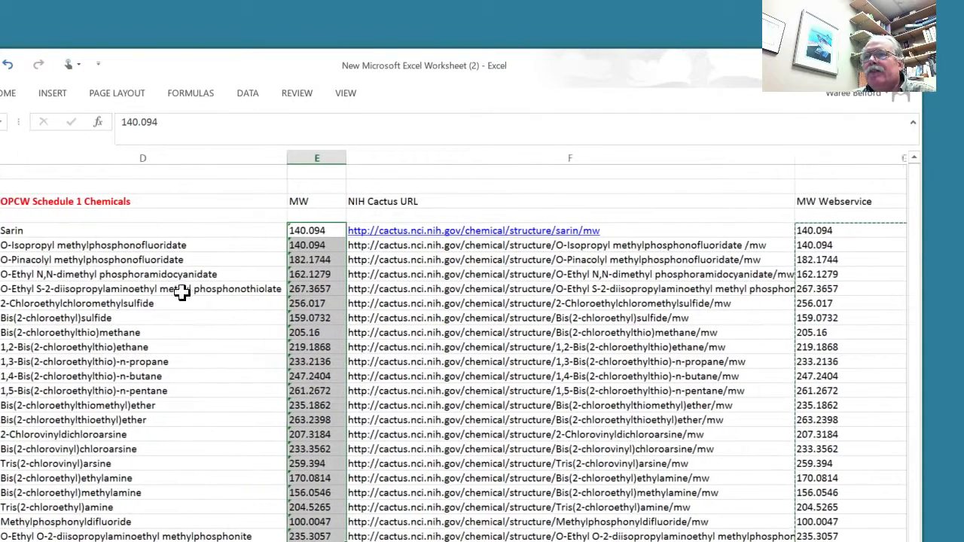
left_click(186, 245)
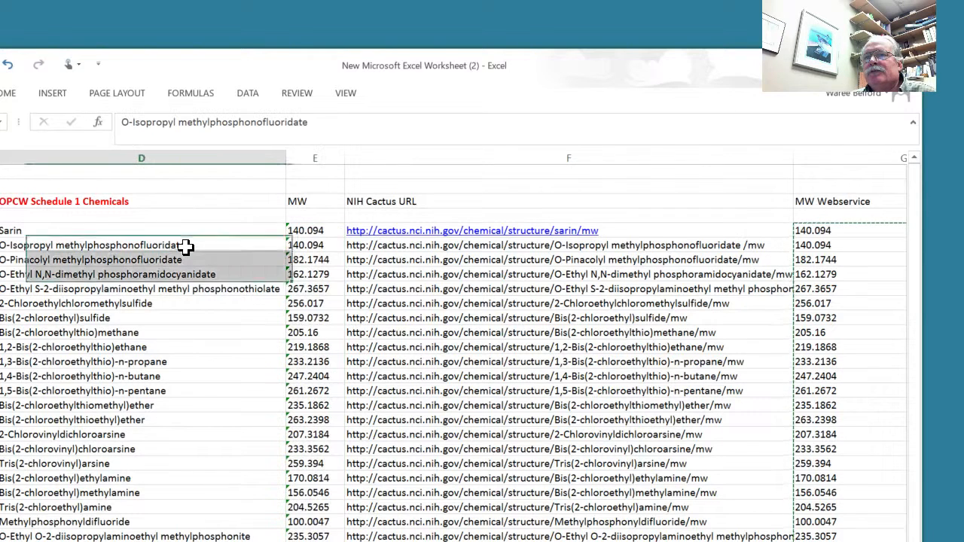
type("ac")
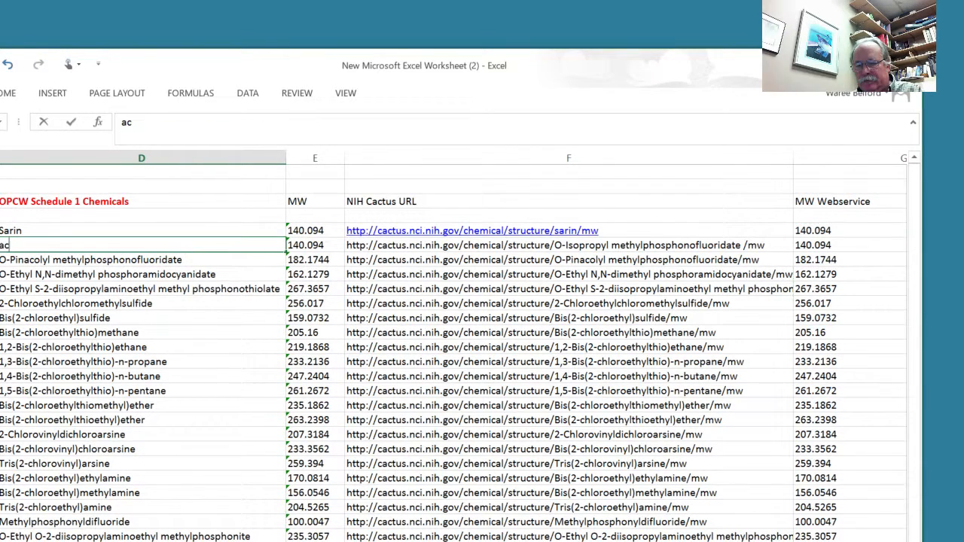
type("etic acid")
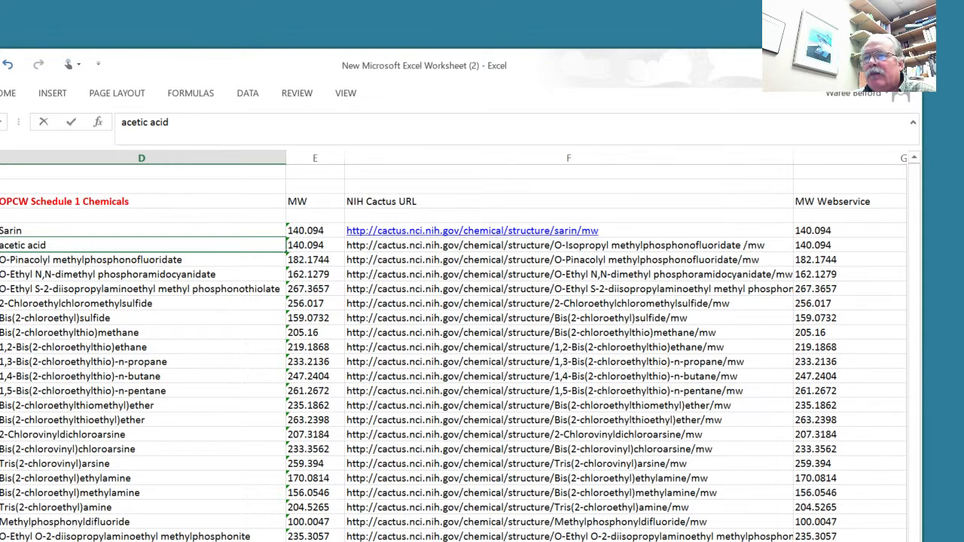
key("Return")
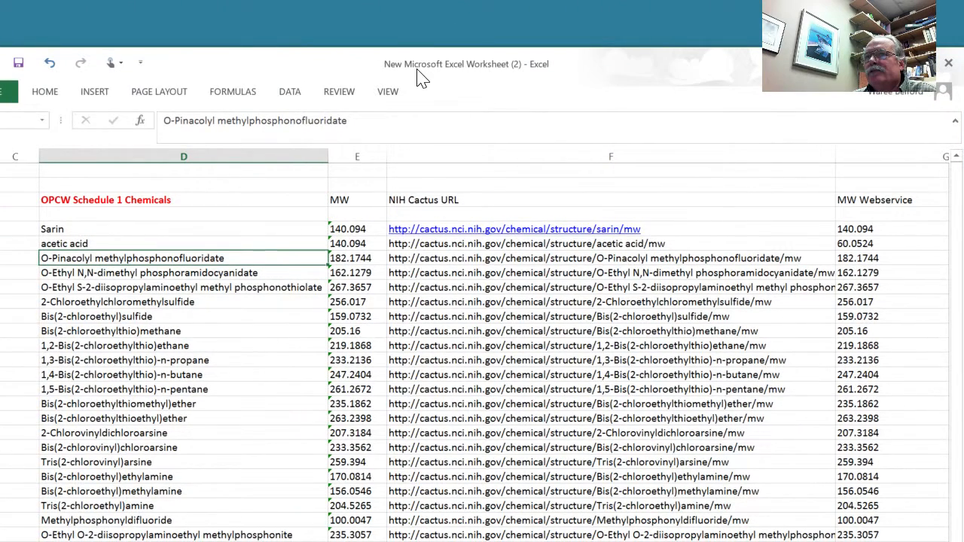
left_click(49, 63)
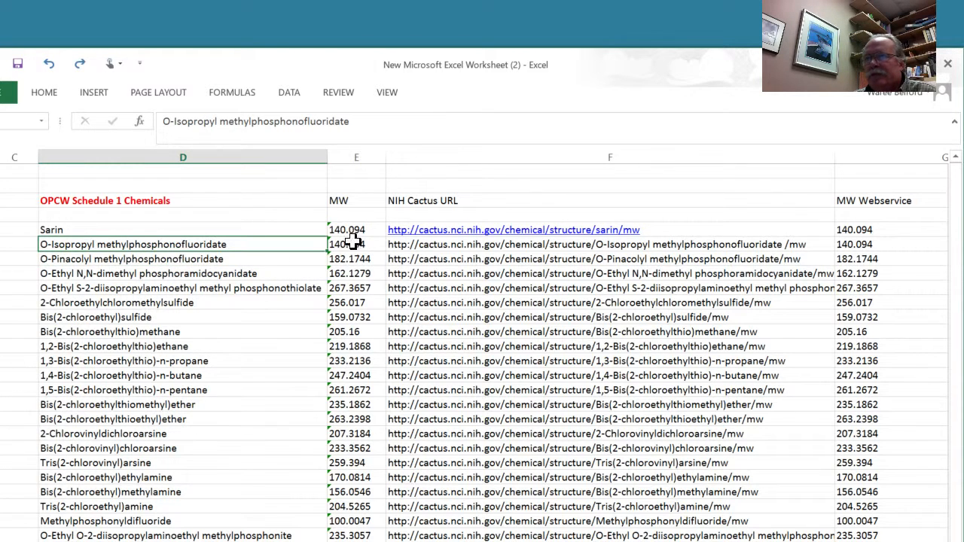